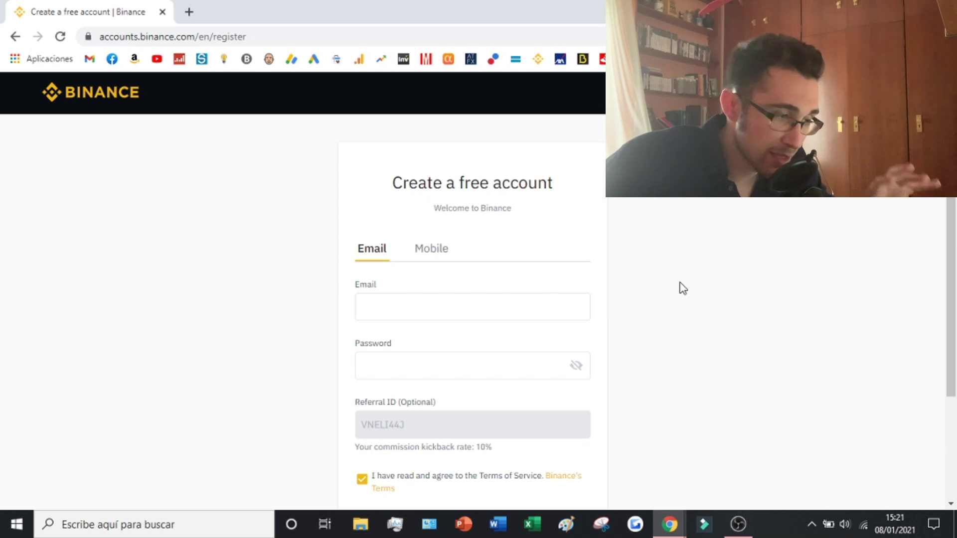
Fill the sign-up Email and Password fields with the browser's saved login details
{"action": "left_click", "coordinate": [585, 301]}
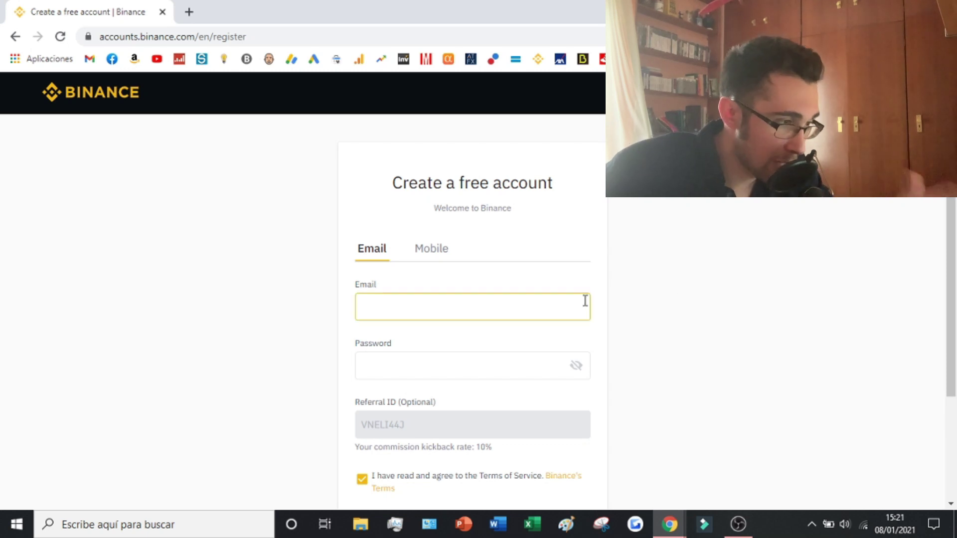
{"action": "key", "text": "Down"}
{"action": "key", "text": "Return"}
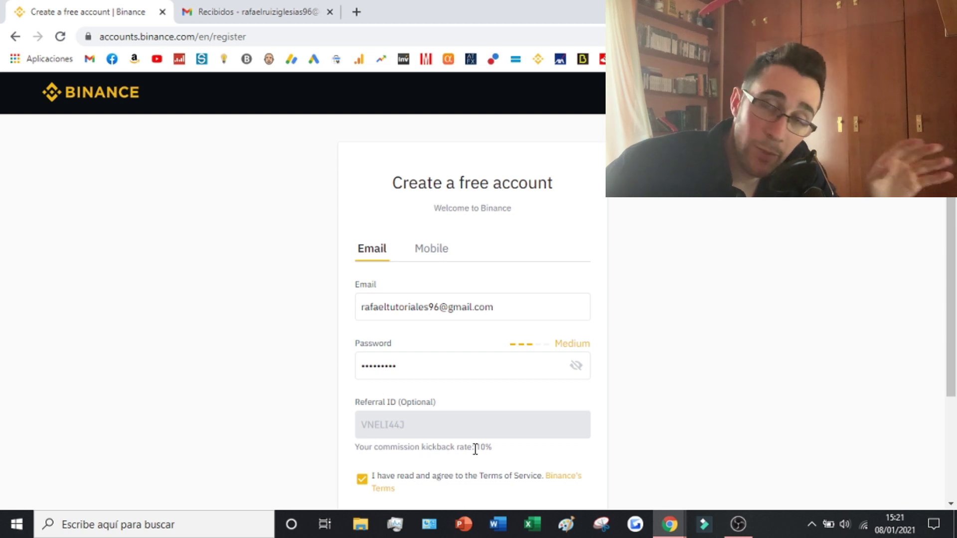
Create the account and slide the puzzle piece into place to pass the security check
{"action": "scroll", "coordinate": [370, 354], "scroll_direction": "down", "scroll_amount": 3}
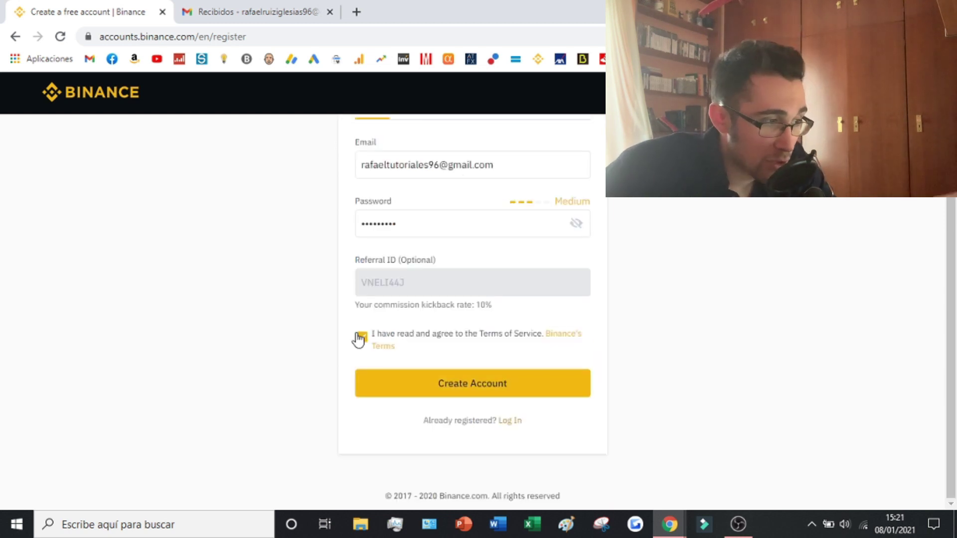
{"action": "left_click", "coordinate": [525, 394]}
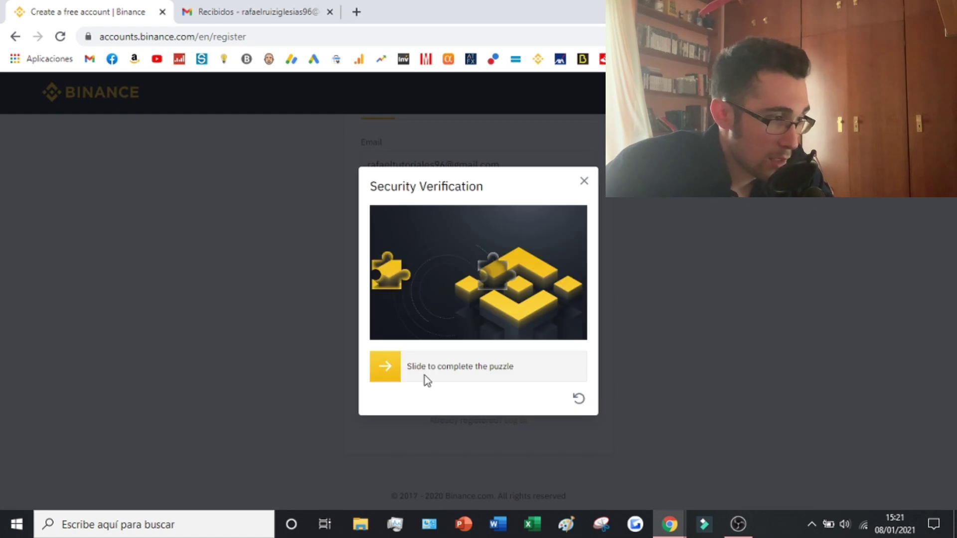
{"action": "left_click_drag", "start_coordinate": [393, 368], "coordinate": [502, 366]}
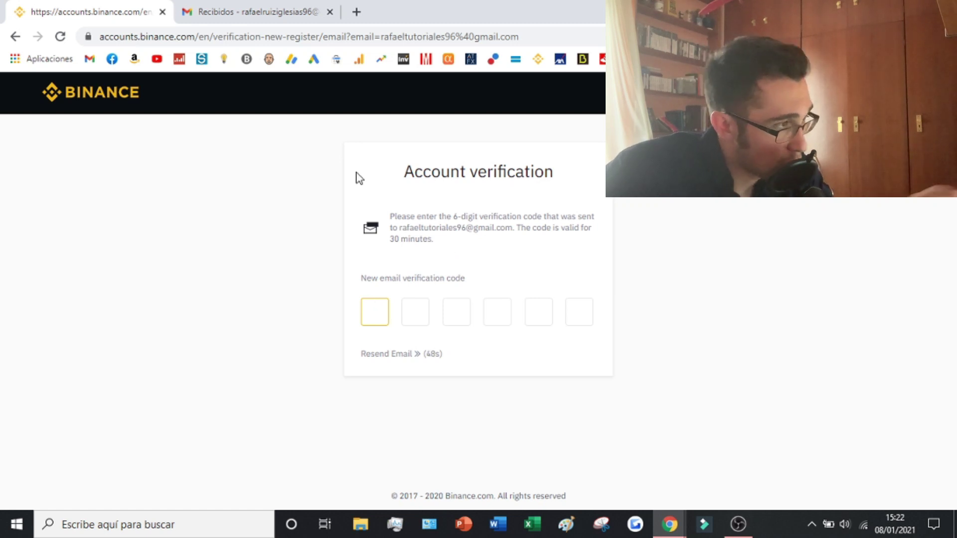
Read the six-digit activation code in Gmail and enter it on Binance's verification page
{"action": "key", "text": "ctrl+Tab"}
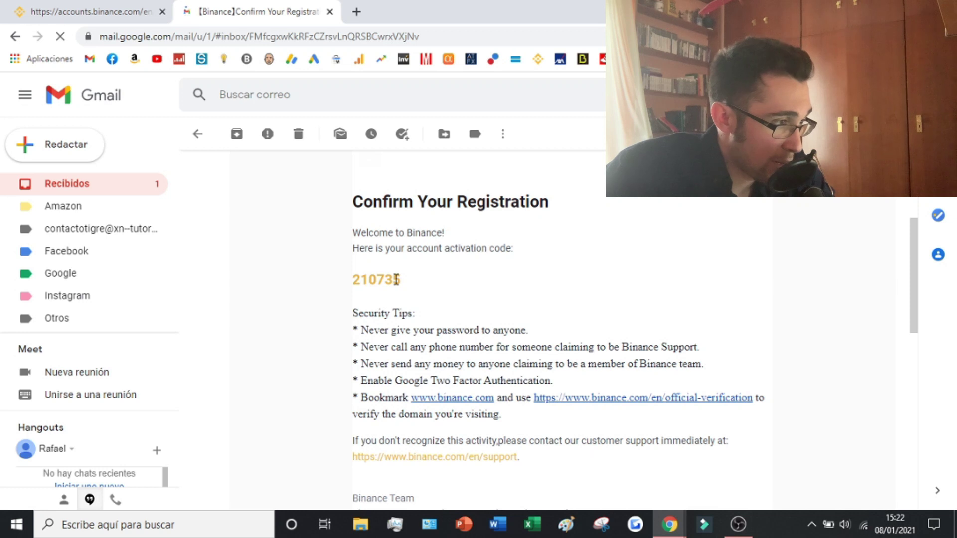
{"action": "left_click", "coordinate": [69, 6]}
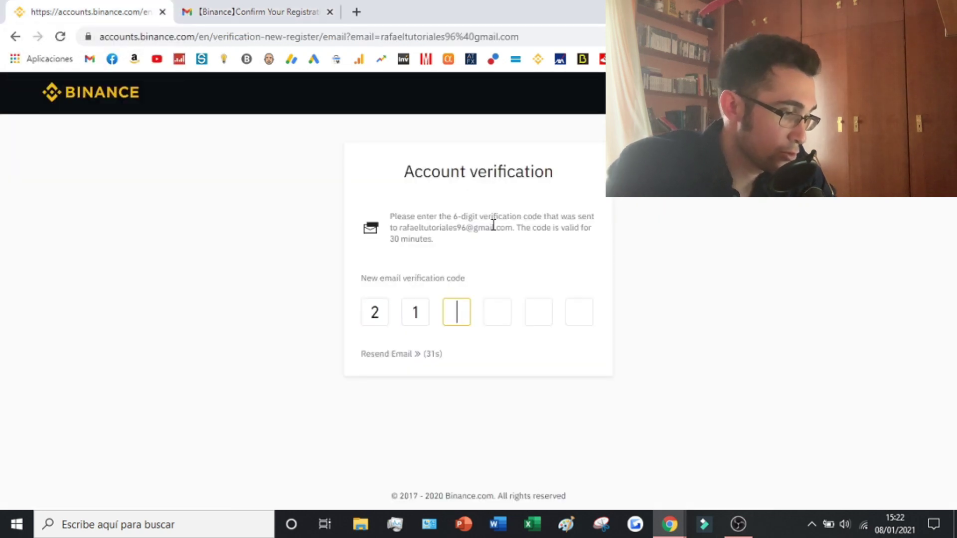
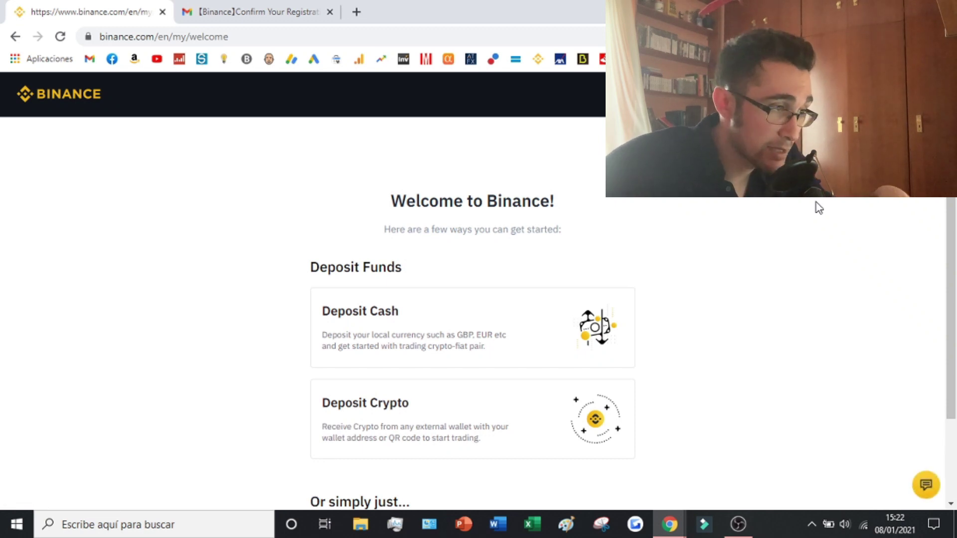
{"action": "scroll", "coordinate": [819, 208], "scroll_direction": "down", "scroll_amount": 1}
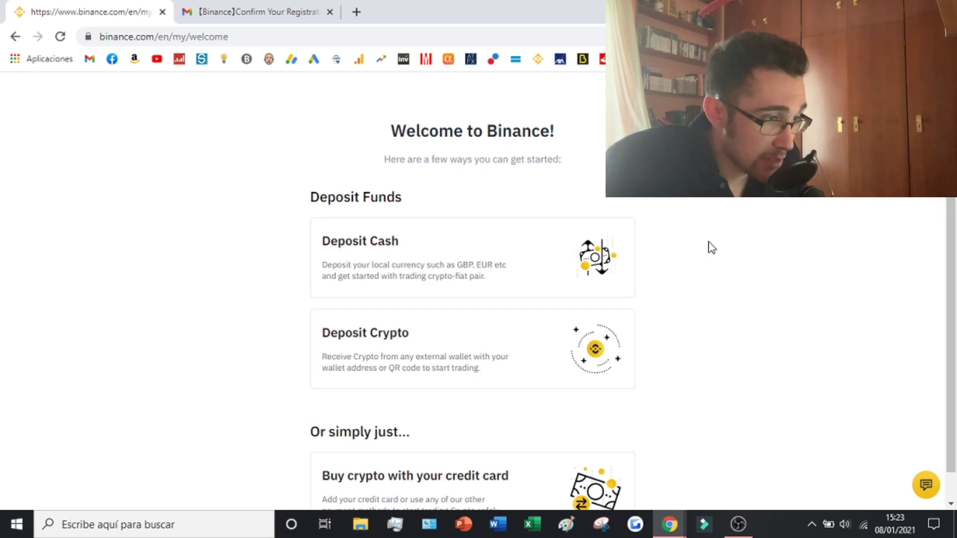
{"action": "scroll", "coordinate": [712, 248], "scroll_direction": "down", "scroll_amount": 1}
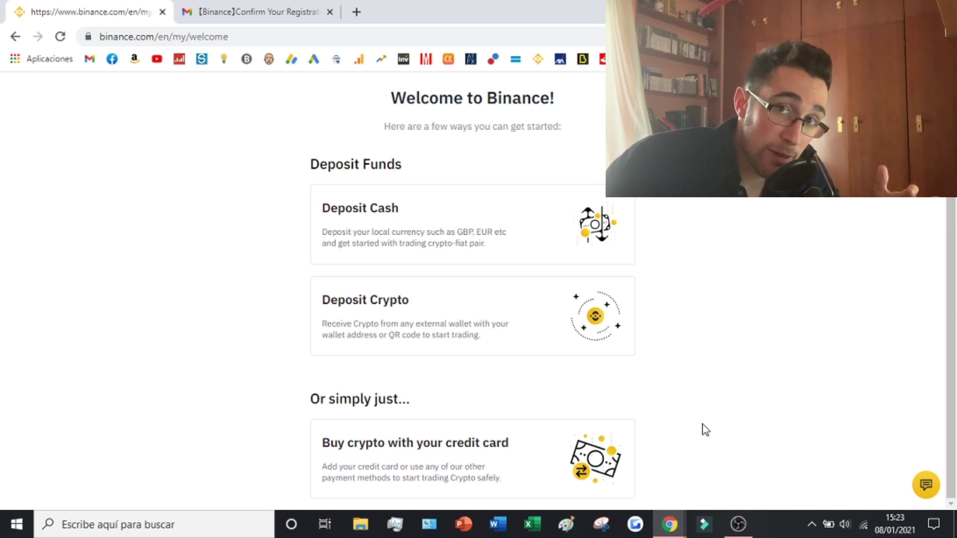
Open the Buy crypto with credit card page and look over its options
{"action": "left_click", "coordinate": [466, 464]}
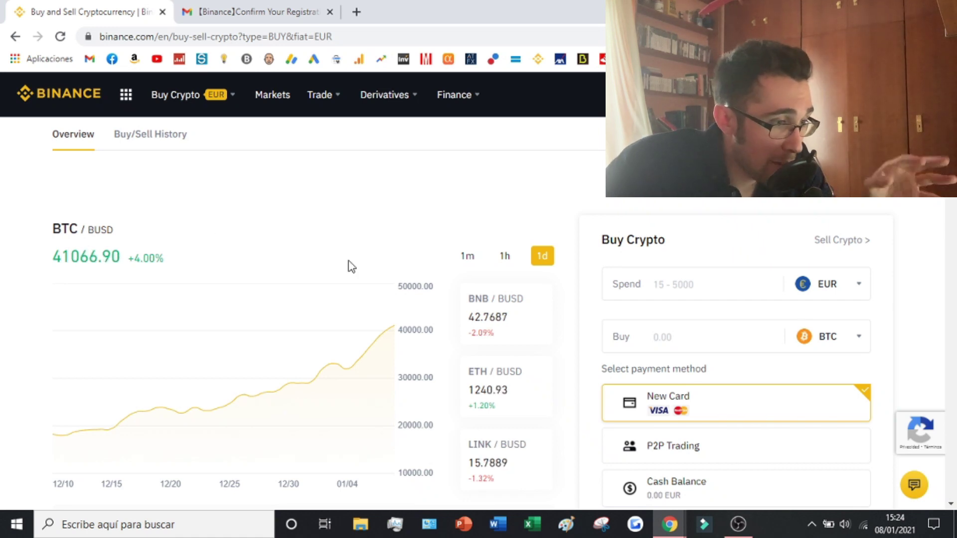
{"action": "scroll", "coordinate": [517, 374], "scroll_direction": "down", "scroll_amount": 3}
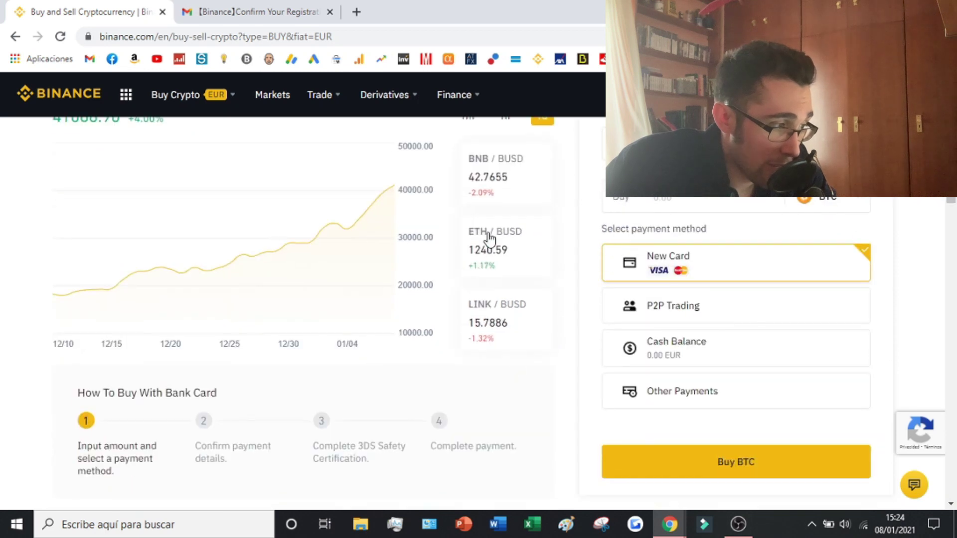
{"action": "scroll", "coordinate": [490, 269], "scroll_direction": "up", "scroll_amount": 1}
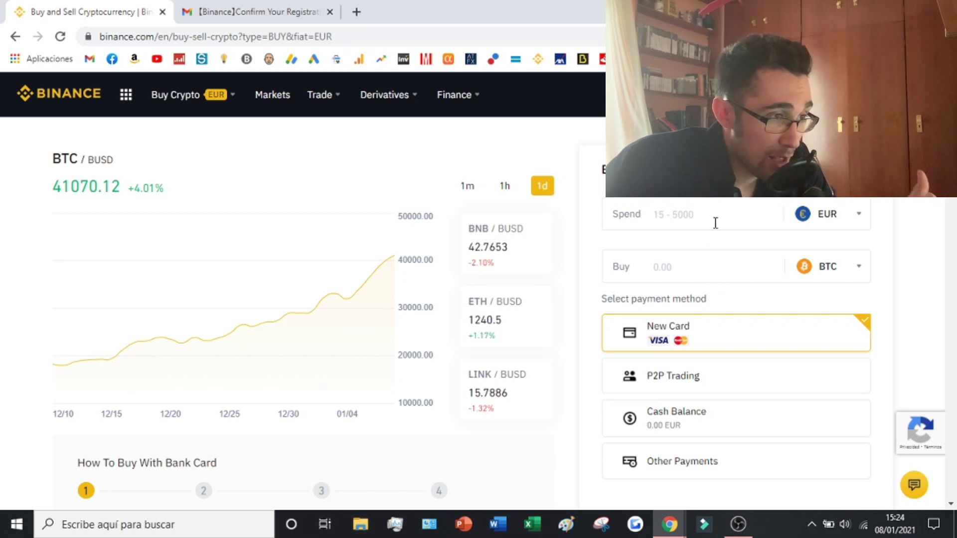
{"action": "scroll", "coordinate": [724, 302], "scroll_direction": "down", "scroll_amount": 1}
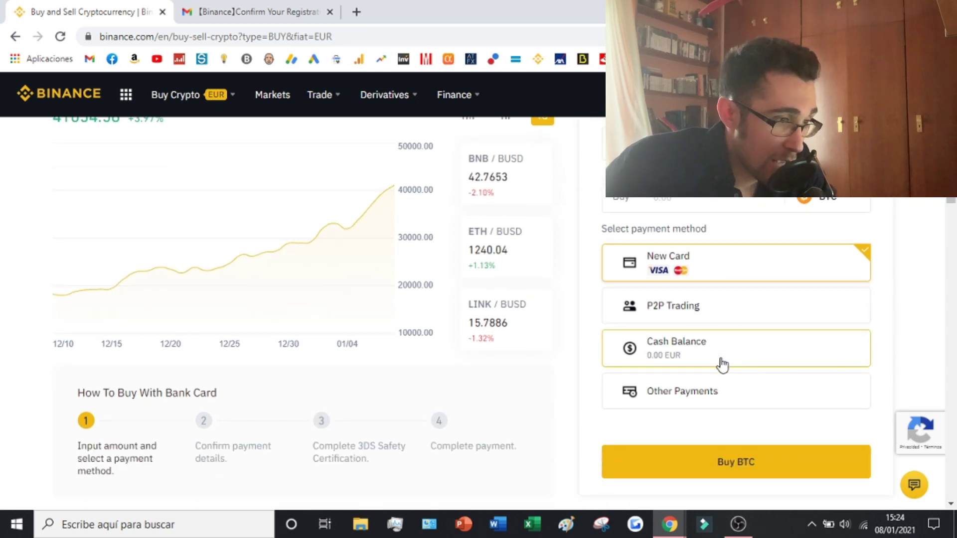
{"action": "scroll", "coordinate": [656, 354], "scroll_direction": "up", "scroll_amount": 2}
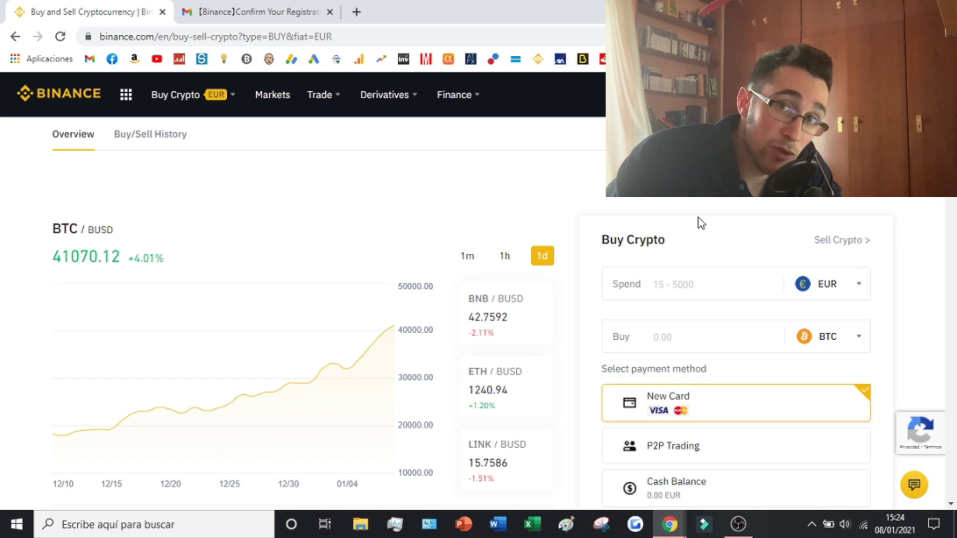
Enter 3000 EUR as the Spend amount and attempt to buy BTC
{"action": "left_click", "coordinate": [698, 283]}
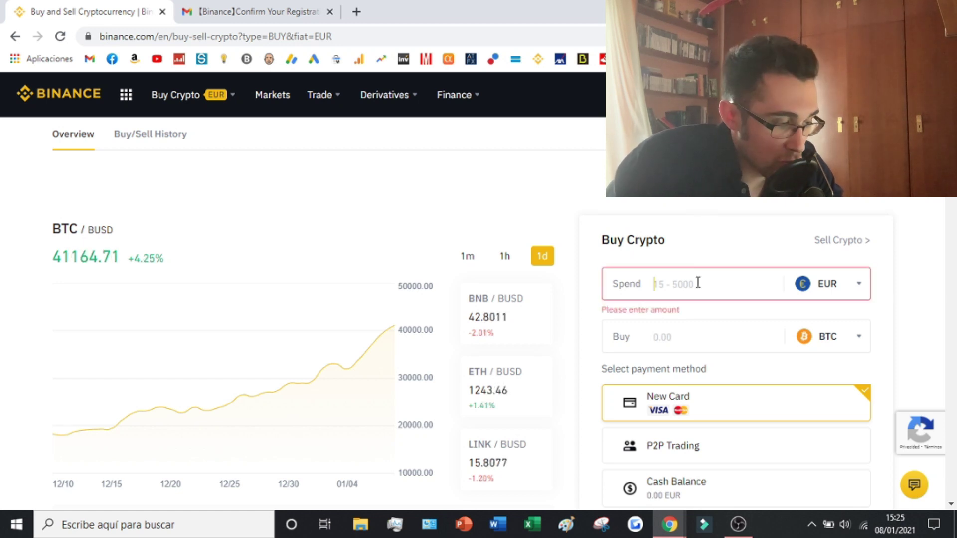
{"action": "type", "text": "3000"}
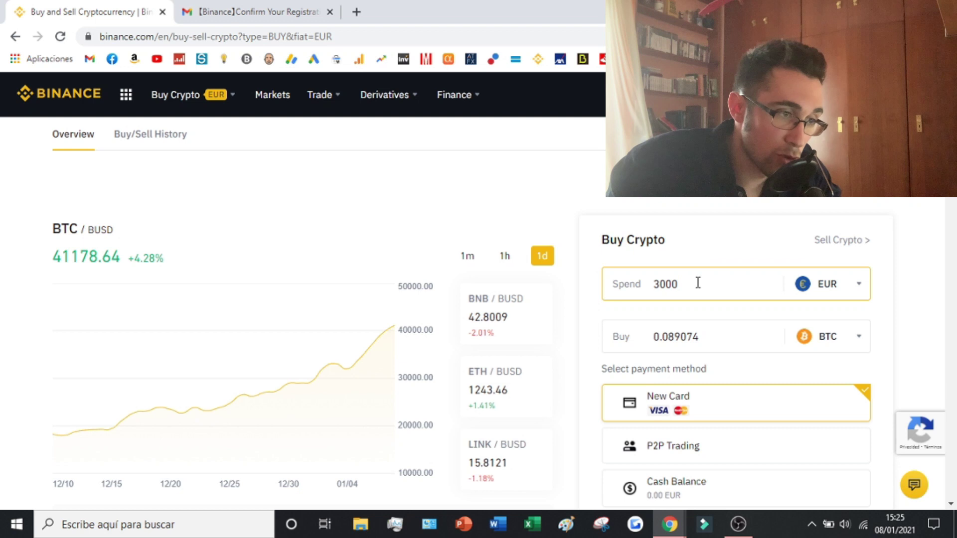
{"action": "scroll", "coordinate": [708, 284], "scroll_direction": "down", "scroll_amount": 4}
{"action": "left_click", "coordinate": [725, 394]}
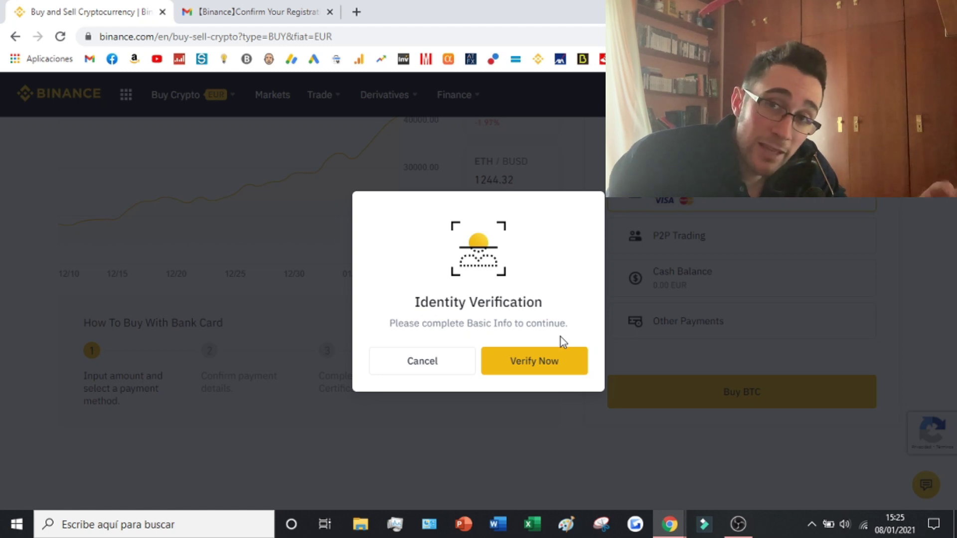
Cancel the identity verification popup and open the account dashboard from the account menu
{"action": "left_click", "coordinate": [439, 363]}
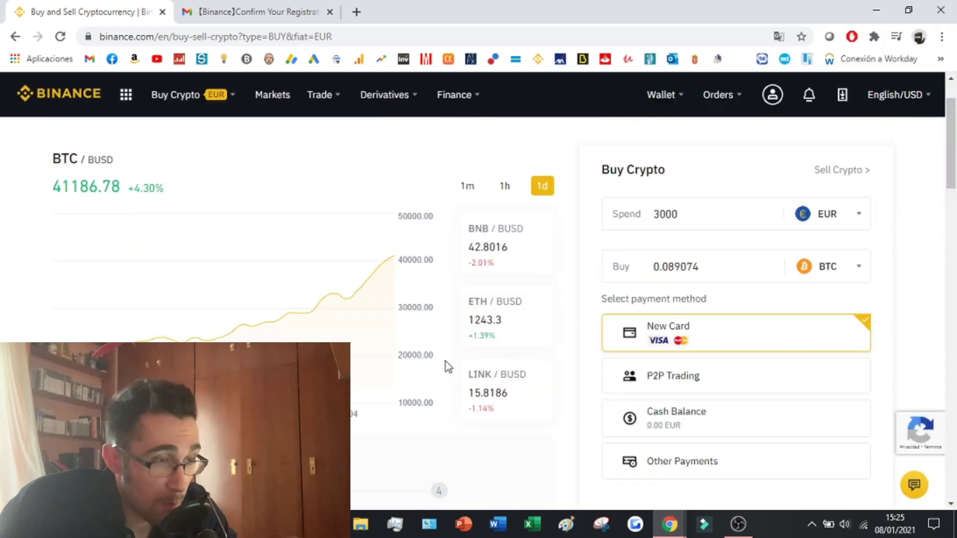
{"action": "scroll", "coordinate": [446, 361], "scroll_direction": "up", "scroll_amount": 1}
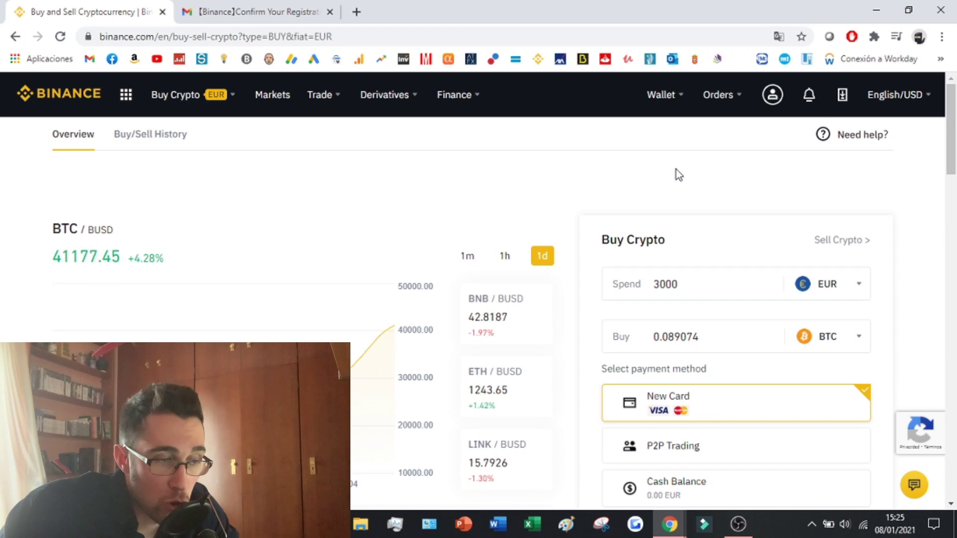
{"action": "mouse_move", "coordinate": [777, 100]}
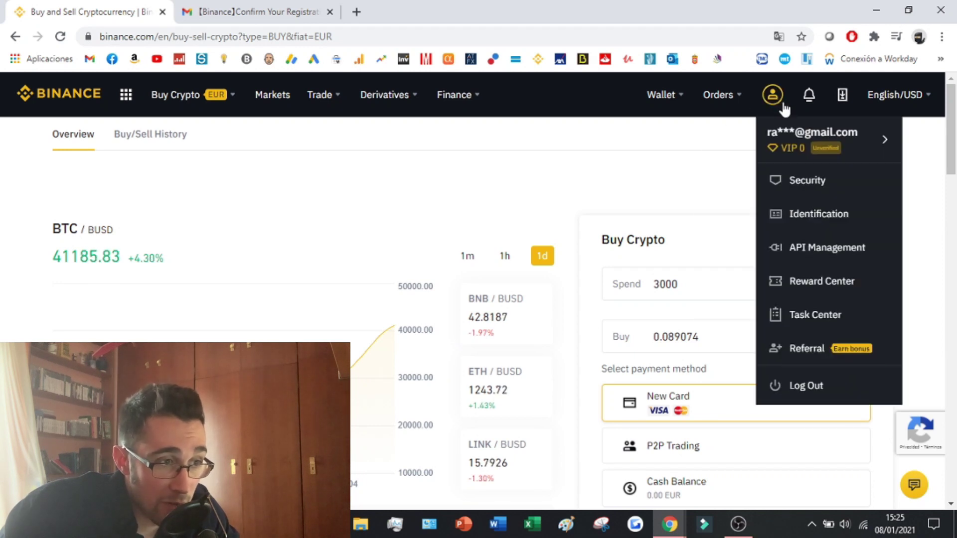
{"action": "left_click", "coordinate": [801, 133]}
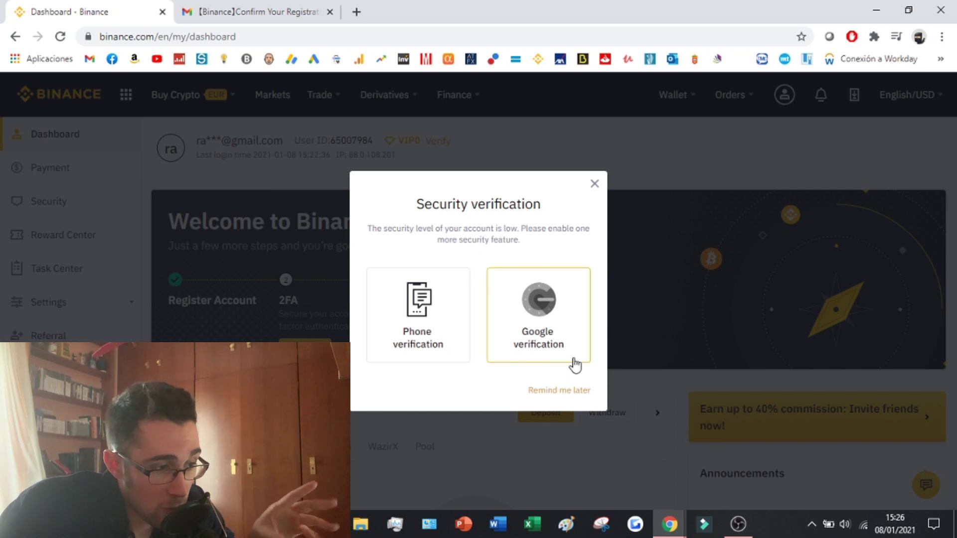
Choose Remind me later on the verification prompt and scroll to the 0/4 account-security checklist
{"action": "left_click", "coordinate": [570, 393]}
{"action": "scroll", "coordinate": [572, 397], "scroll_direction": "down", "scroll_amount": 4}
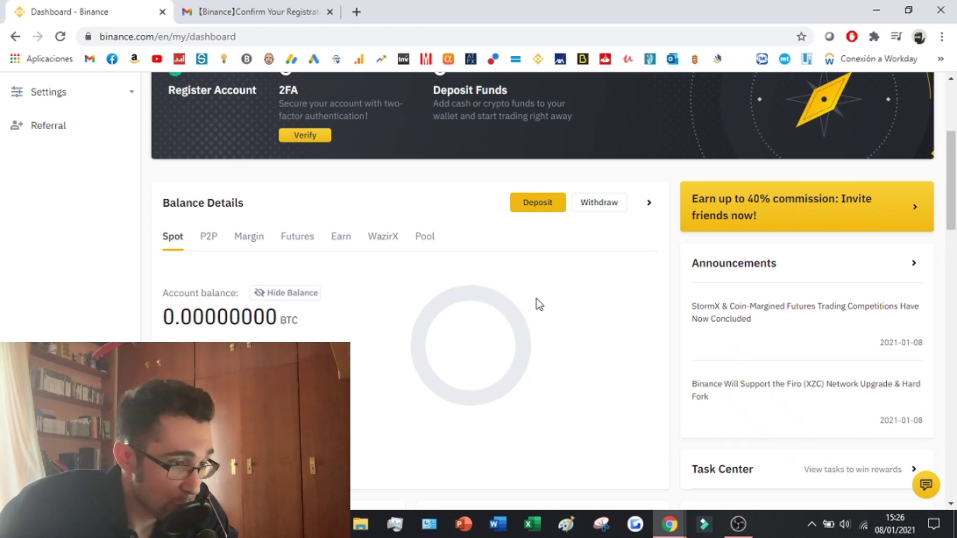
{"action": "scroll", "coordinate": [537, 301], "scroll_direction": "down", "scroll_amount": 3}
{"action": "scroll", "coordinate": [537, 299], "scroll_direction": "down", "scroll_amount": 4}
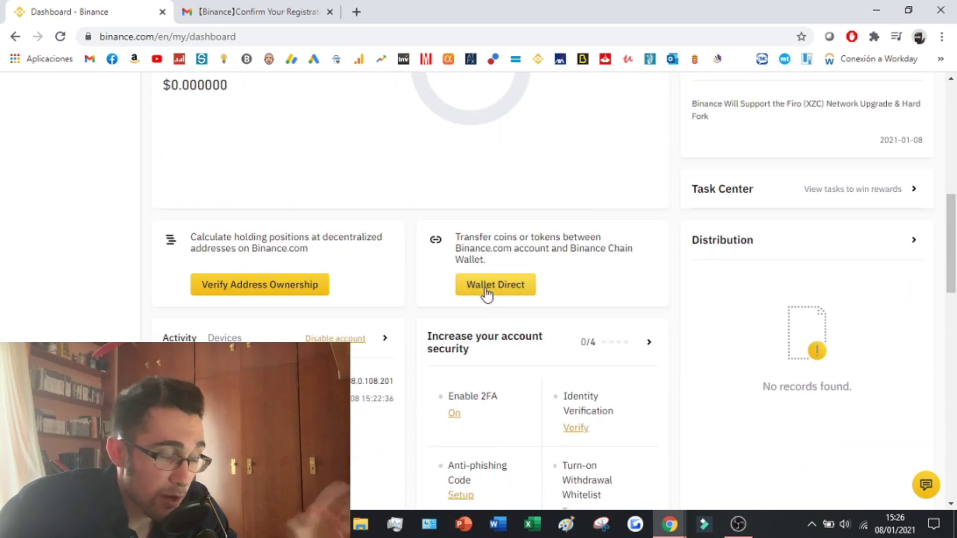
{"action": "scroll", "coordinate": [396, 294], "scroll_direction": "down", "scroll_amount": 1}
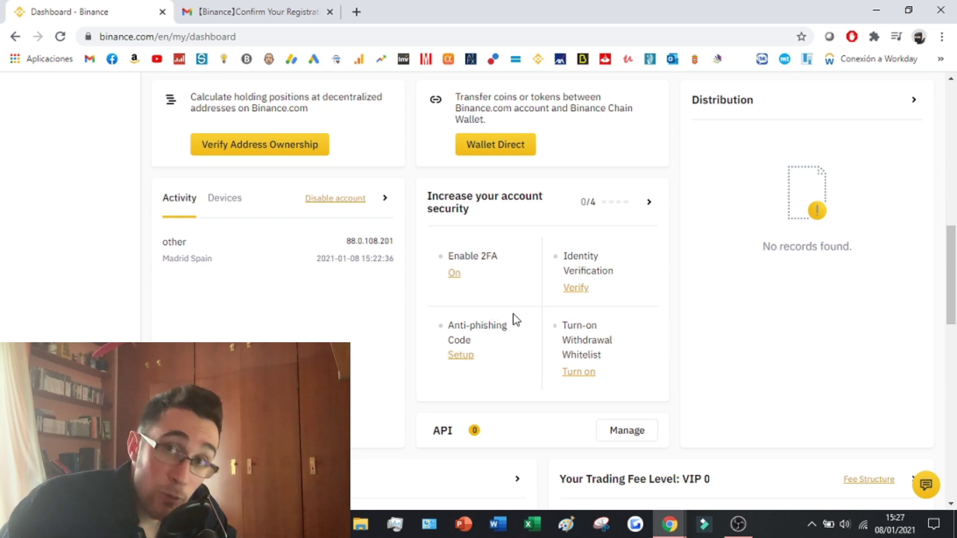
Start identity verification from the checklist, then back out of the wizard and close it
{"action": "left_click", "coordinate": [578, 289]}
{"action": "scroll", "coordinate": [403, 214], "scroll_direction": "down", "scroll_amount": 2}
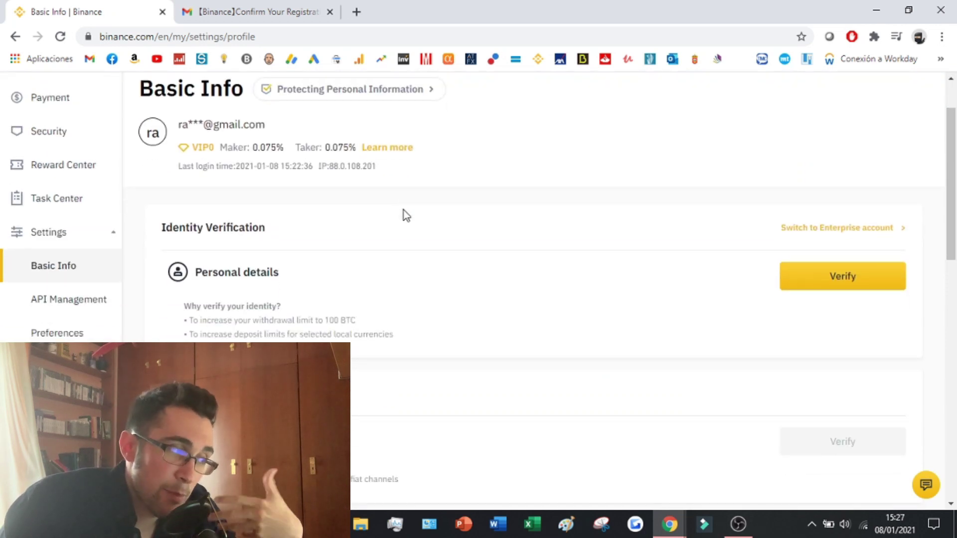
{"action": "left_click", "coordinate": [794, 286]}
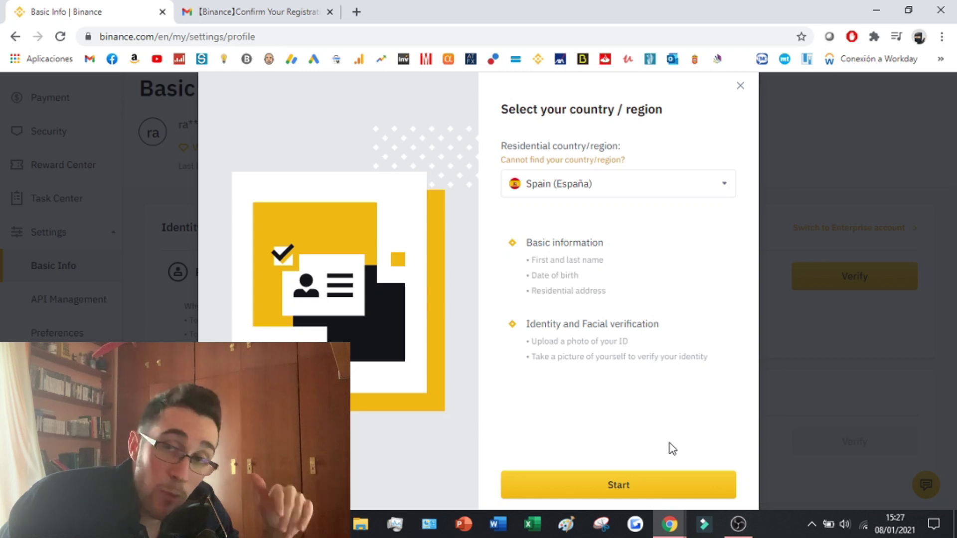
{"action": "left_click", "coordinate": [656, 491]}
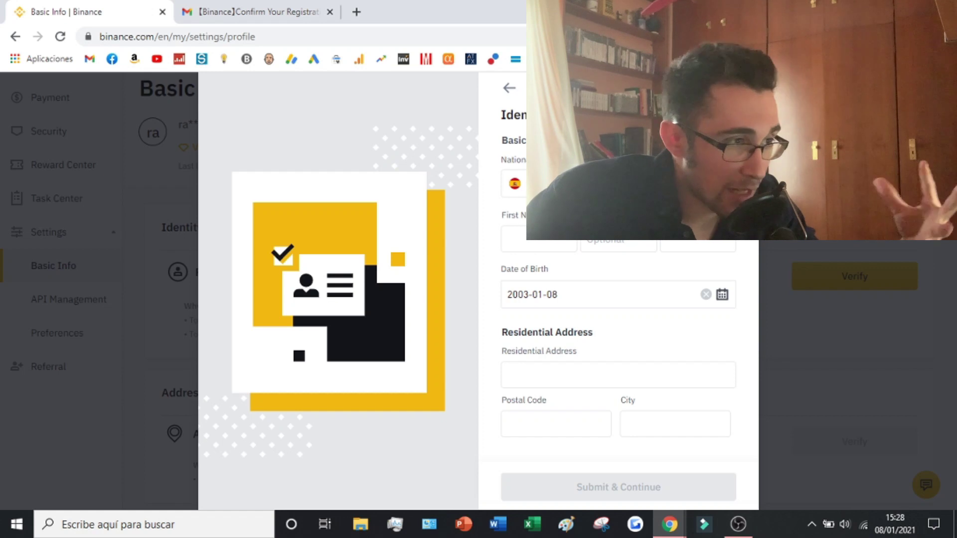
{"action": "left_click", "coordinate": [510, 90]}
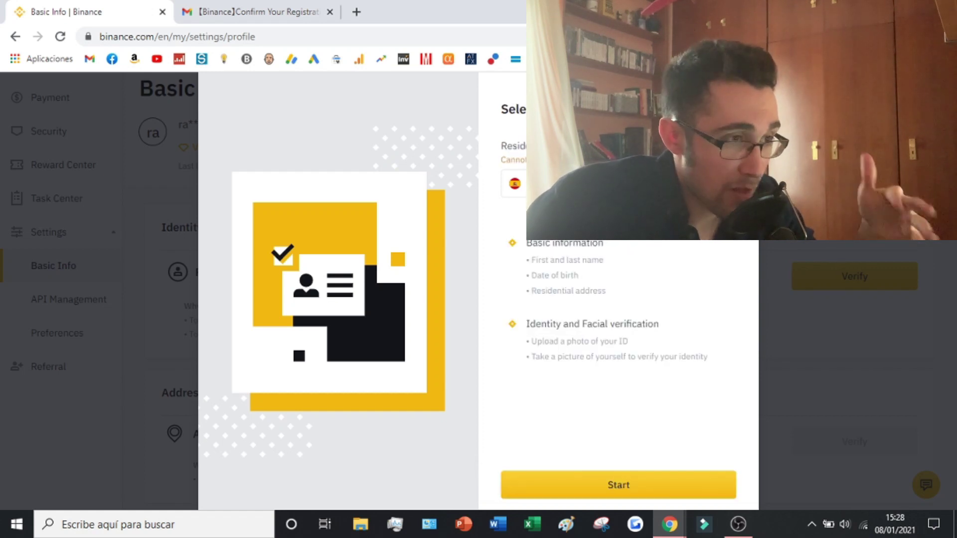
{"action": "key", "text": "Escape"}
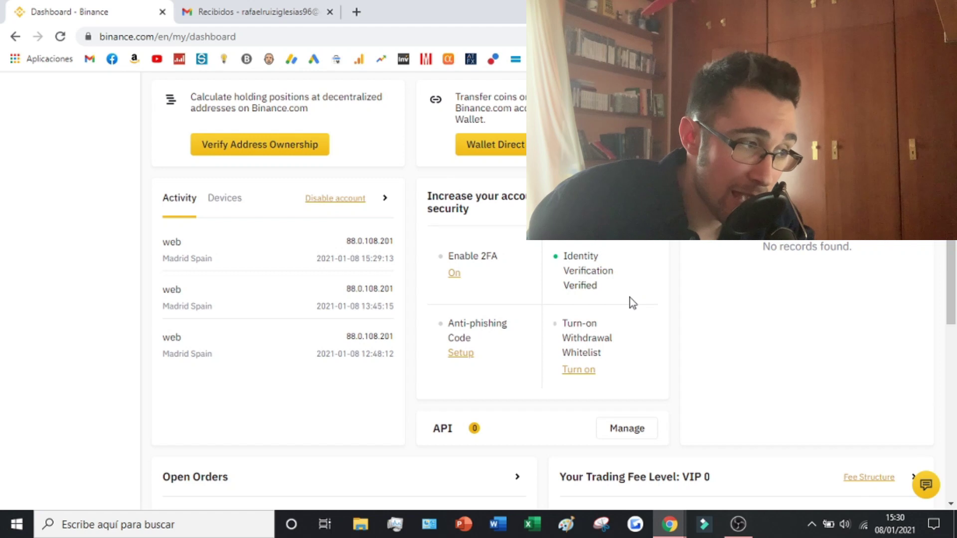
Open Anti-phishing Code setup, enter a new anti-phishing code and submit it
{"action": "left_click", "coordinate": [471, 349]}
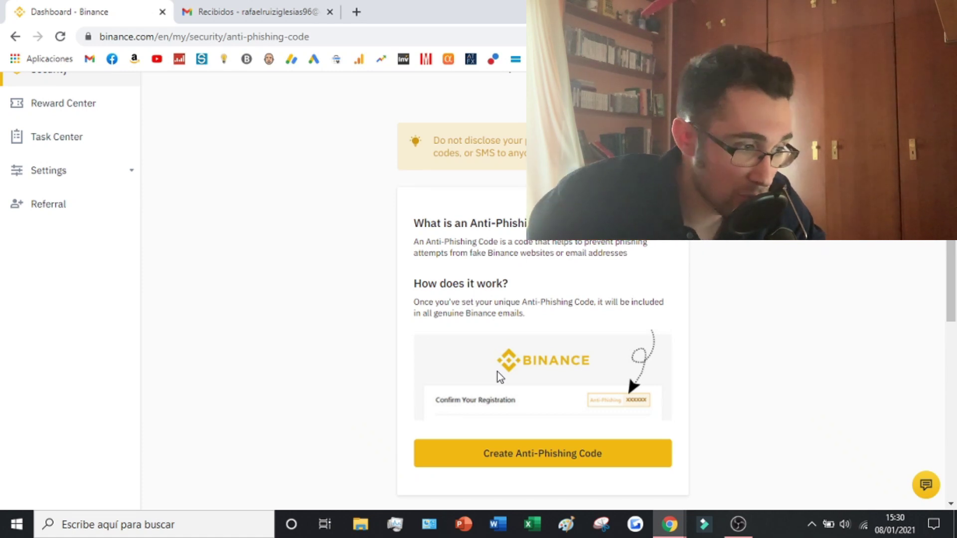
{"action": "left_click", "coordinate": [540, 450]}
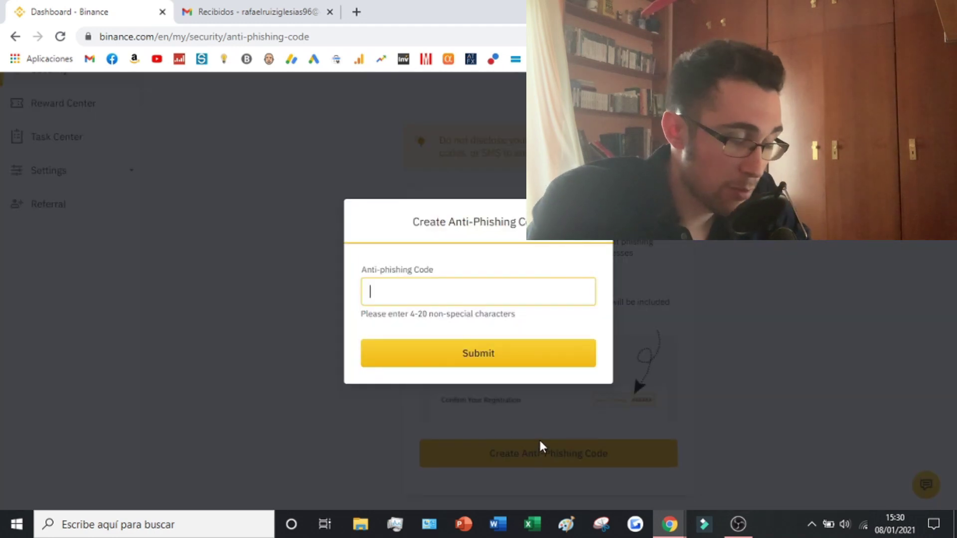
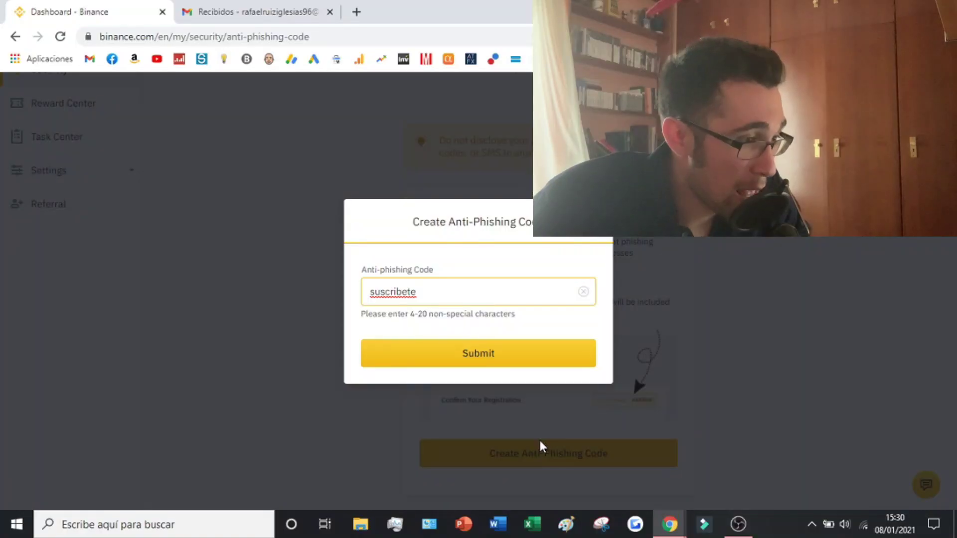
{"action": "left_click", "coordinate": [522, 360]}
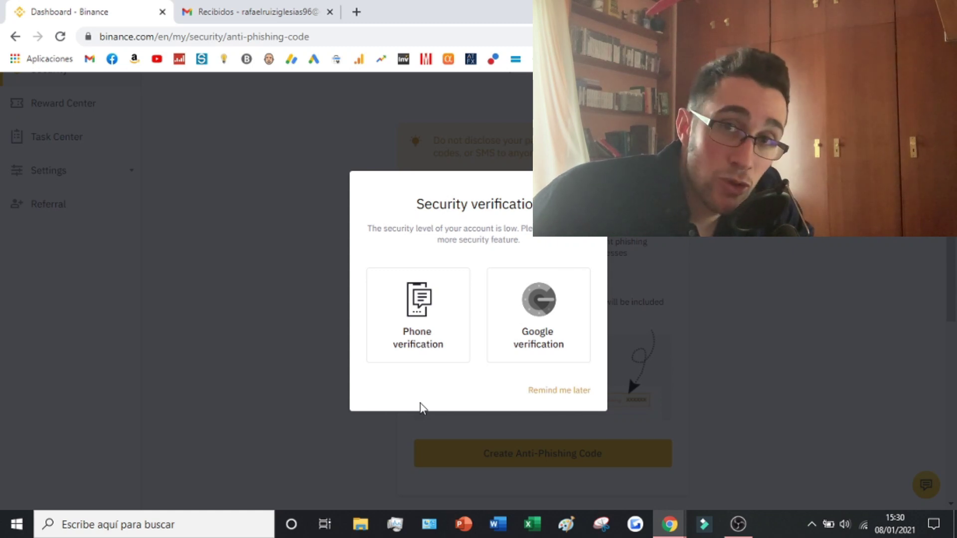
Choose Phone verification in the Security verification dialog
{"action": "left_click", "coordinate": [438, 337]}
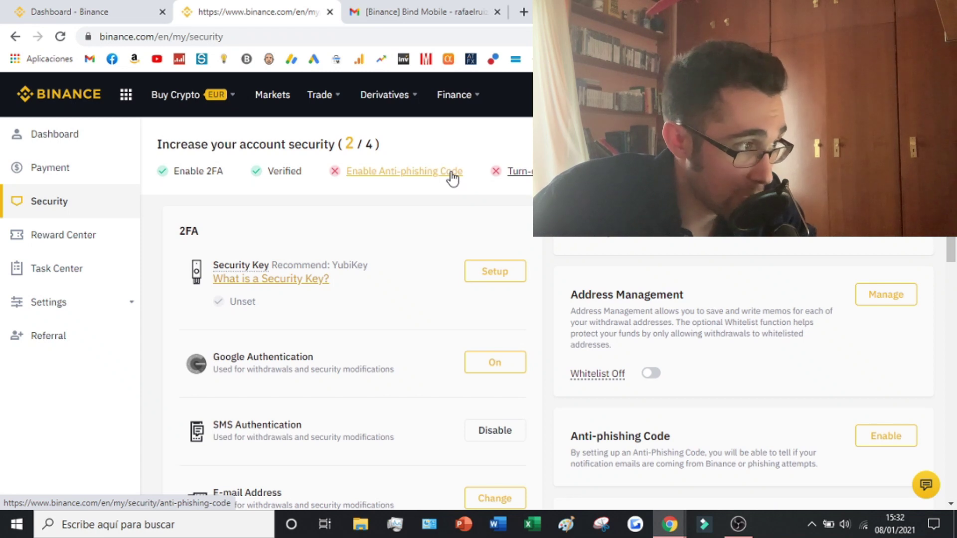
Create and submit the chosen anti-phishing code, confirming it with the SMS verification code
{"action": "left_click", "coordinate": [452, 175]}
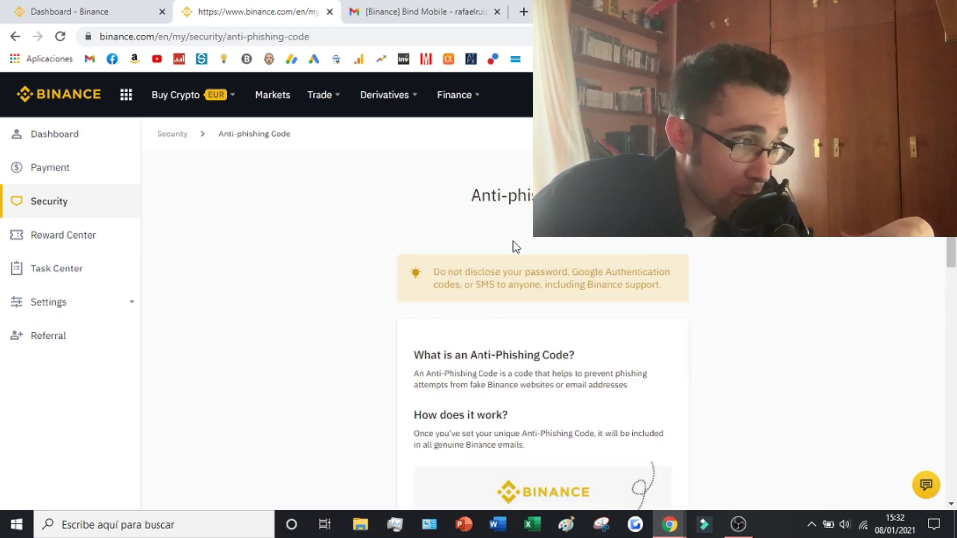
{"action": "scroll", "coordinate": [516, 246], "scroll_direction": "down", "scroll_amount": 4}
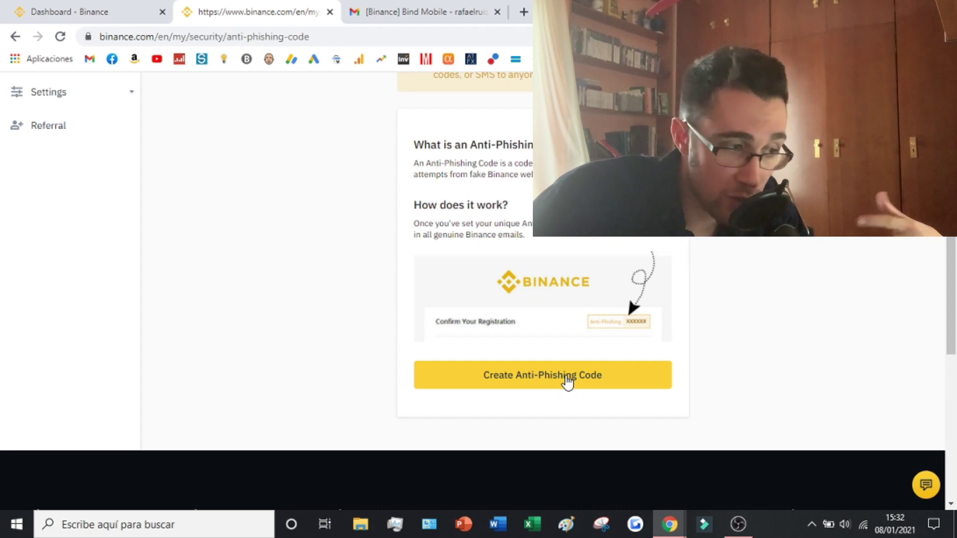
{"action": "left_click", "coordinate": [569, 379]}
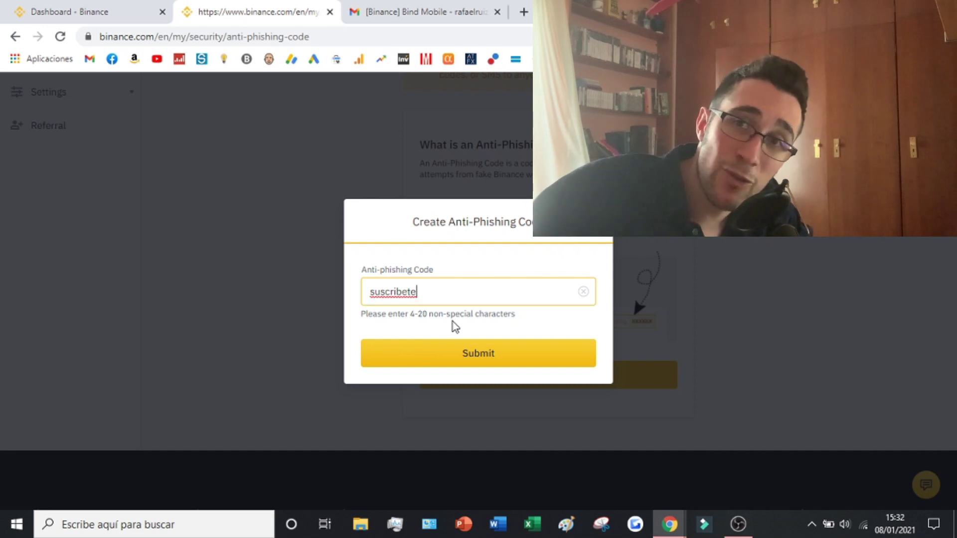
{"action": "left_click", "coordinate": [455, 351]}
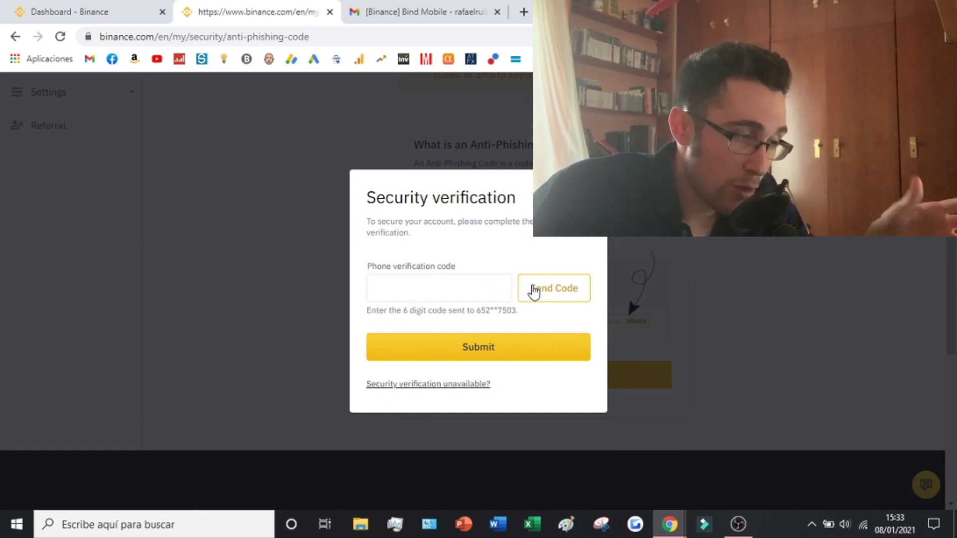
{"action": "left_click", "coordinate": [534, 291]}
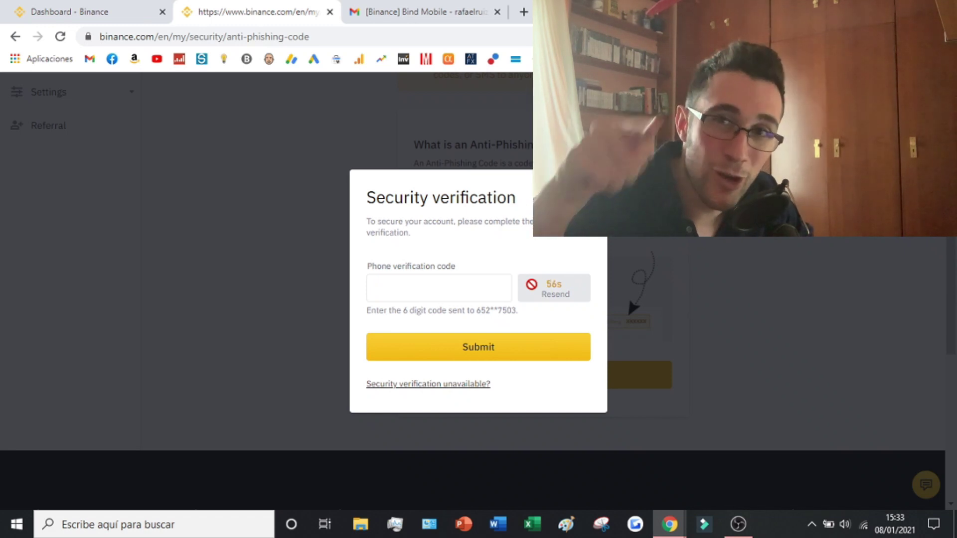
{"action": "key", "text": "F5"}
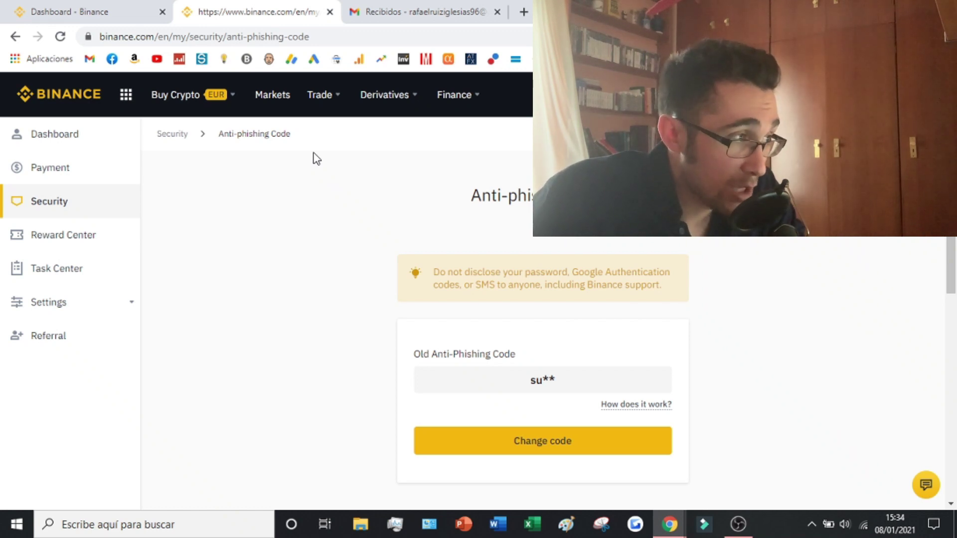
Return to the Binance home page using the logo in the top bar
{"action": "left_click", "coordinate": [89, 100]}
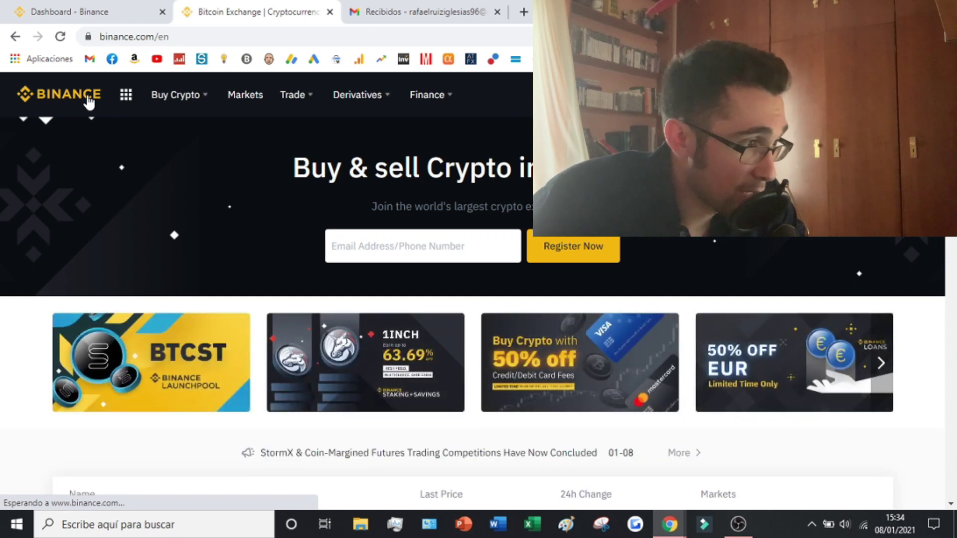
{"action": "mouse_move", "coordinate": [733, 95]}
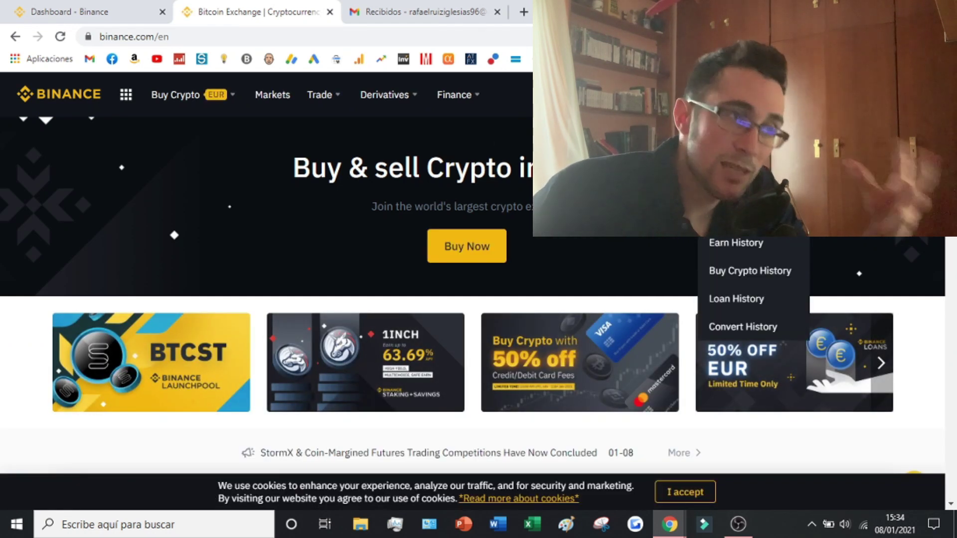
{"action": "mouse_move", "coordinate": [842, 95]}
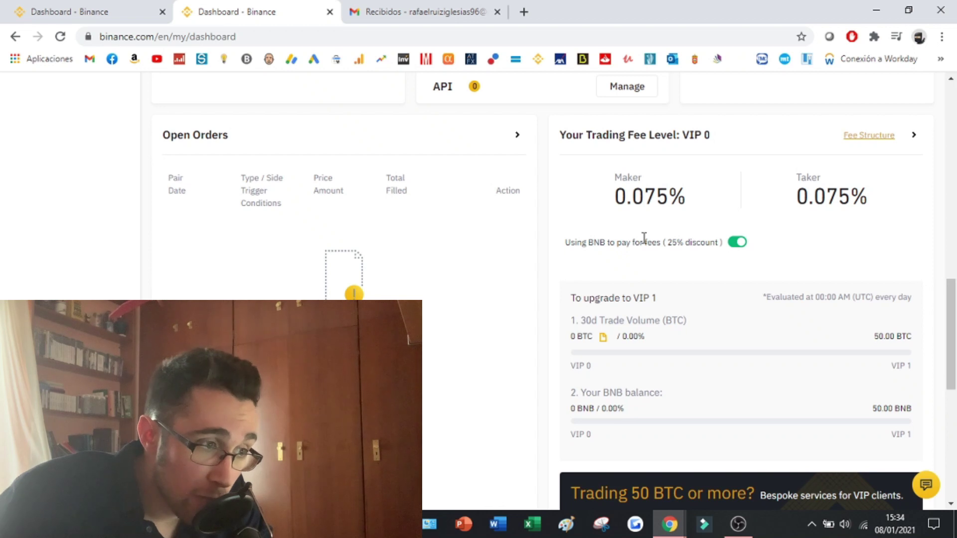
Turn BNB fee payment off, confirm, then re-enable it to keep the 25% discount at 0.075% fees
{"action": "left_click", "coordinate": [736, 244]}
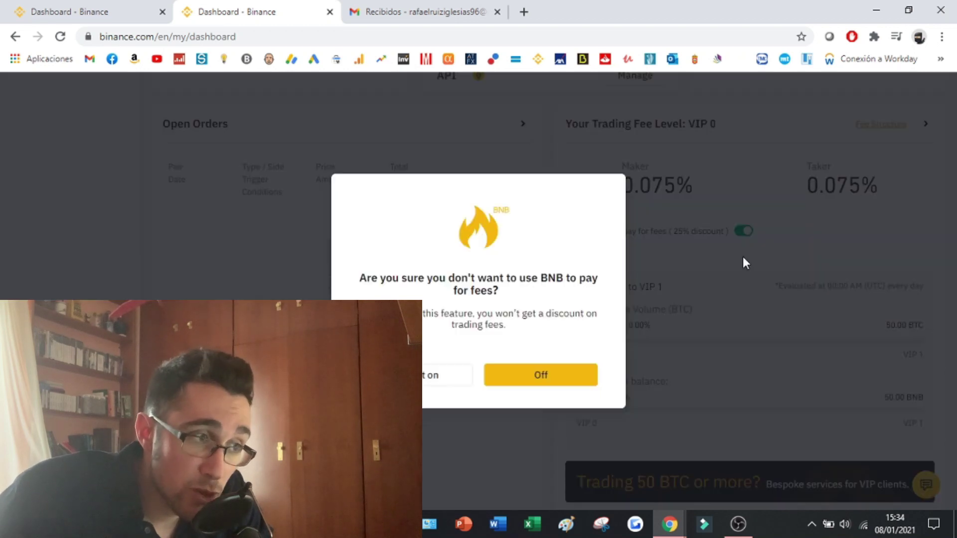
{"action": "left_click", "coordinate": [537, 379]}
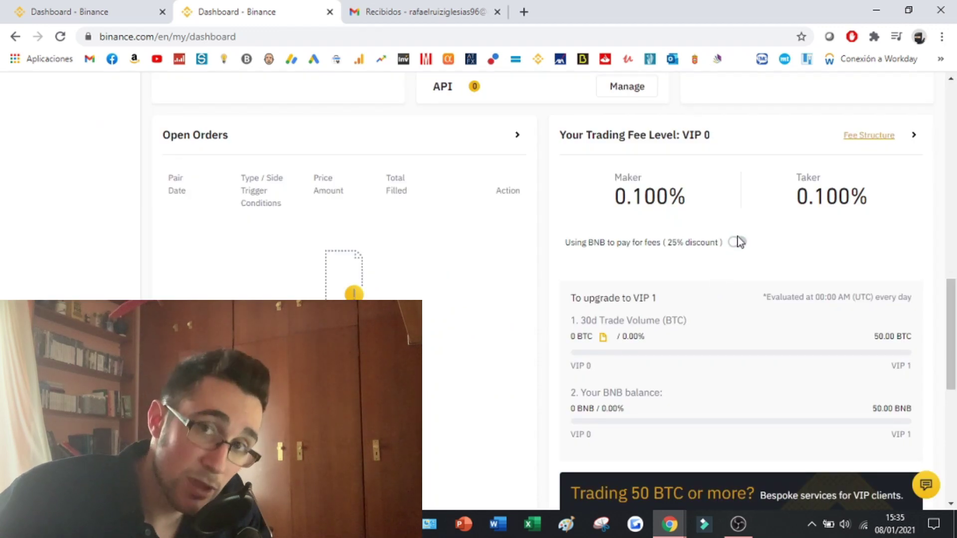
{"action": "left_click", "coordinate": [737, 243]}
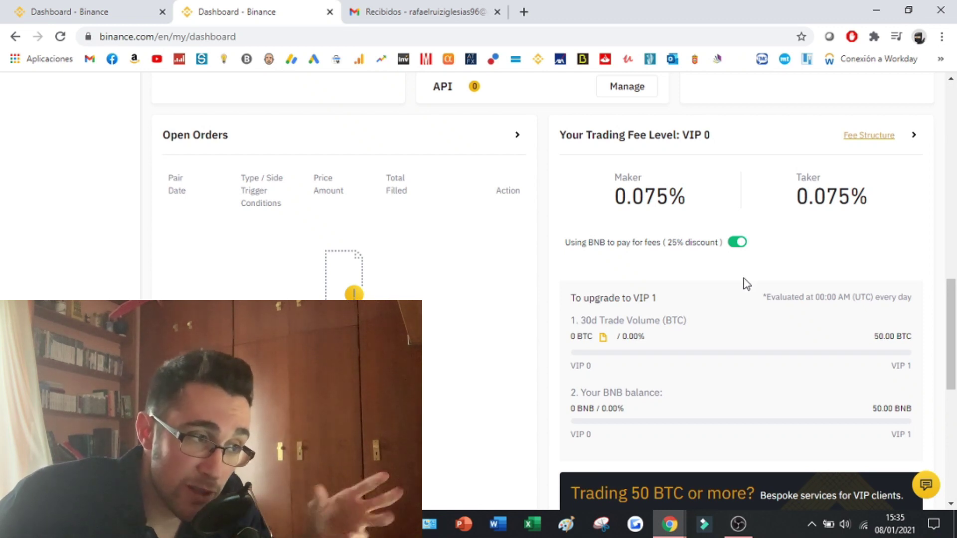
{"action": "scroll", "coordinate": [663, 280], "scroll_direction": "up", "scroll_amount": 5}
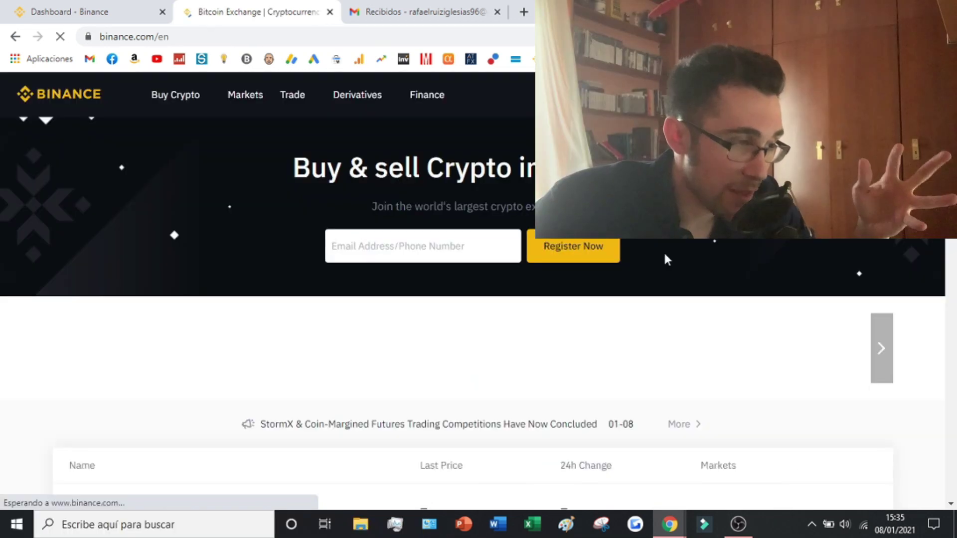
Open the full Spot Markets list from the homepage price table via View more markets
{"action": "scroll", "coordinate": [663, 250], "scroll_direction": "down", "scroll_amount": 6}
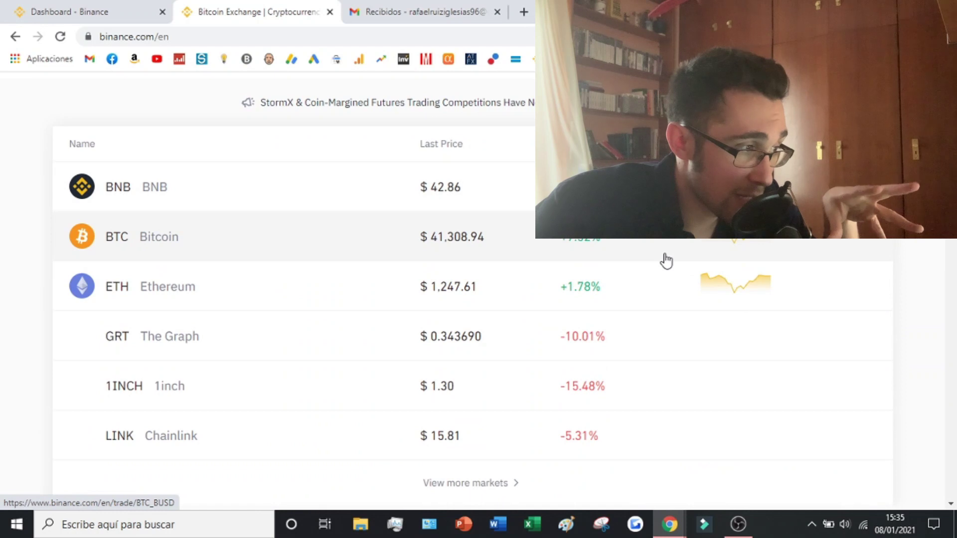
{"action": "scroll", "coordinate": [666, 260], "scroll_direction": "up", "scroll_amount": 3}
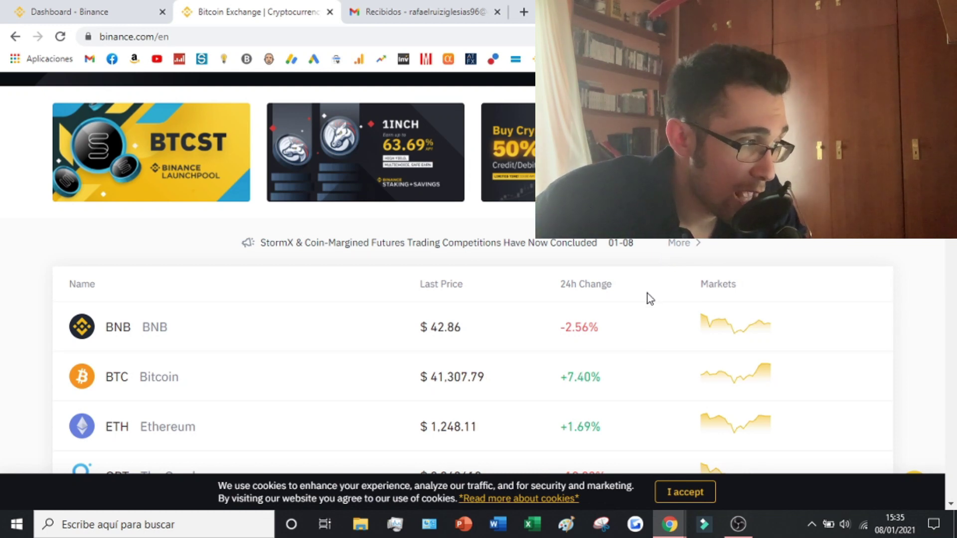
{"action": "scroll", "coordinate": [588, 321], "scroll_direction": "down", "scroll_amount": 4}
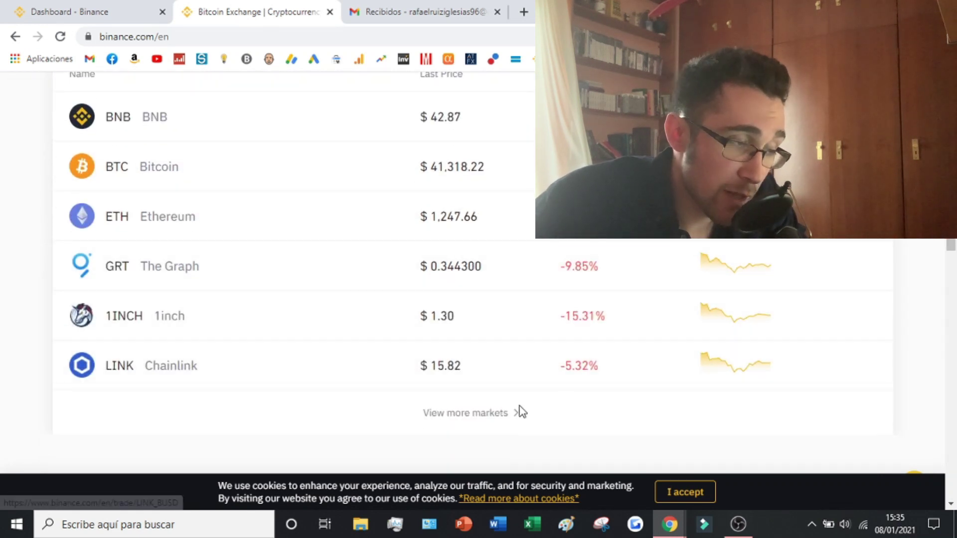
{"action": "left_click", "coordinate": [507, 419]}
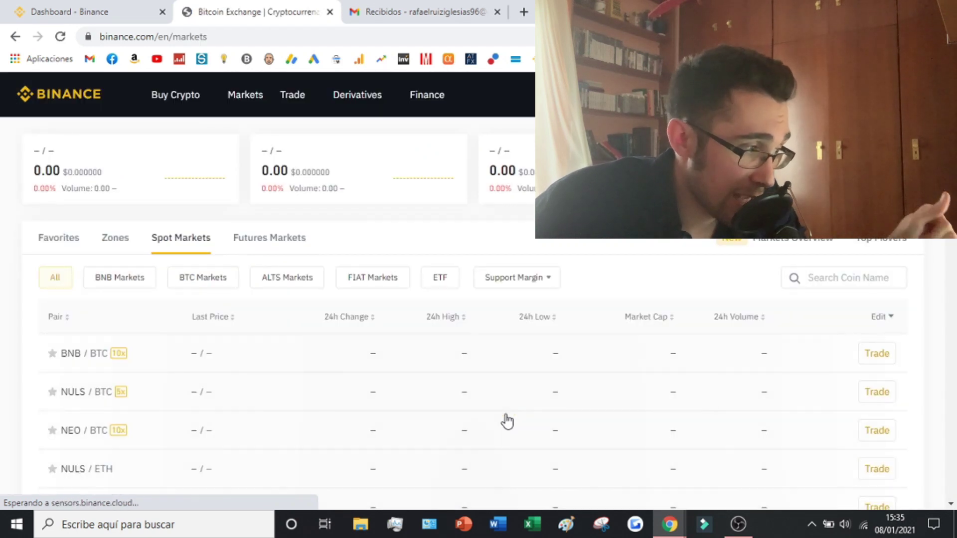
{"action": "scroll", "coordinate": [506, 421], "scroll_direction": "down", "scroll_amount": 10}
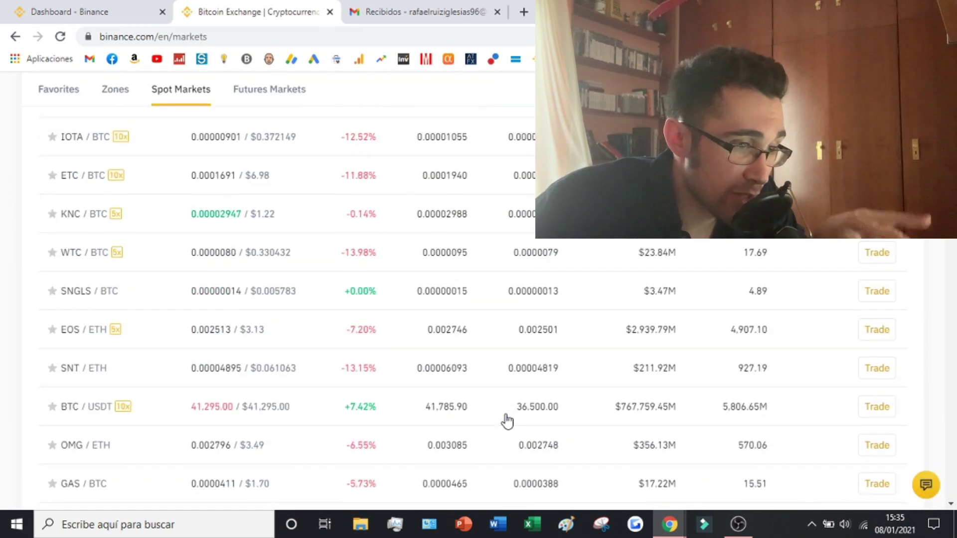